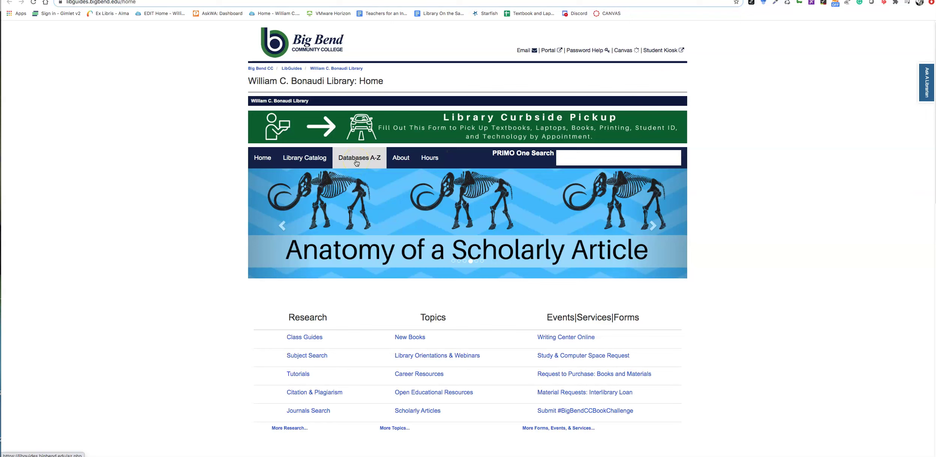
Show the library's Databases A-Z list filtered to the letter G, listing 8 databases
click(356, 158)
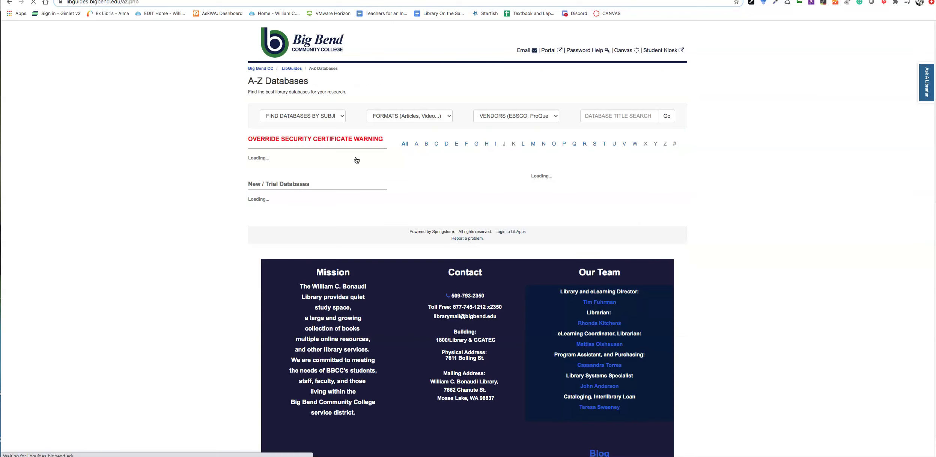
click(475, 145)
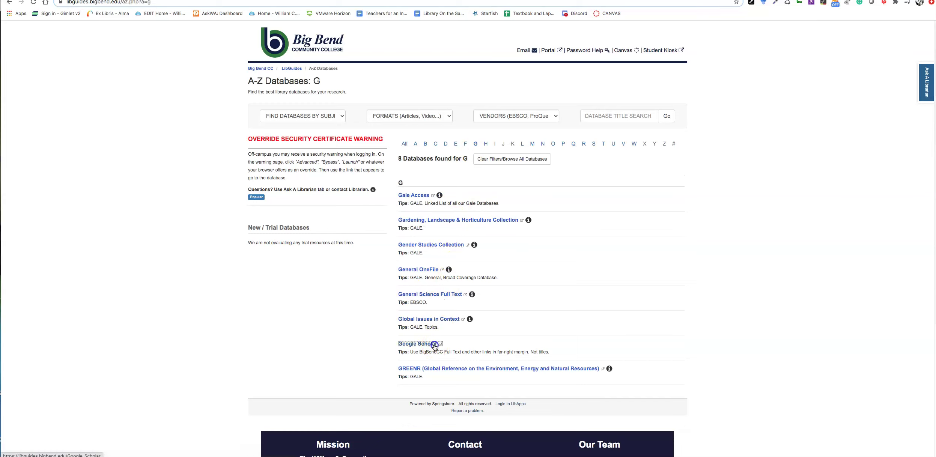
In Google Scholar, rerun the earlier search "lived experience" religion from the recent queries
click(432, 344)
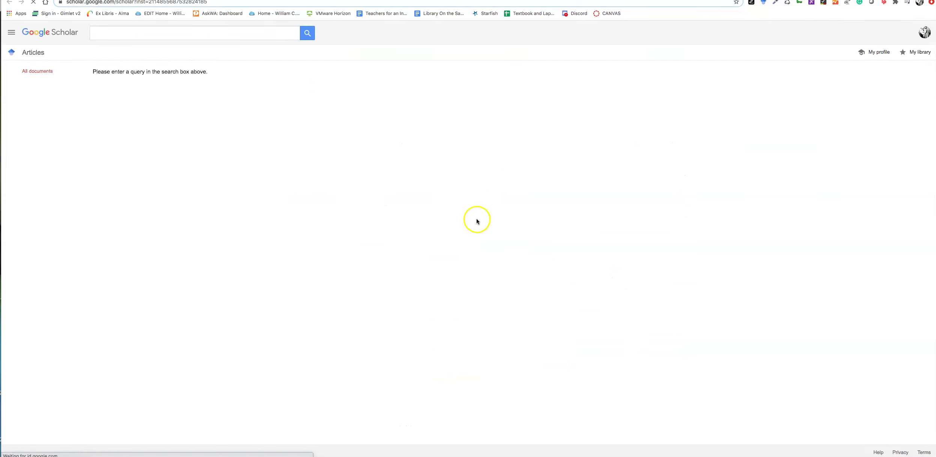
click(143, 36)
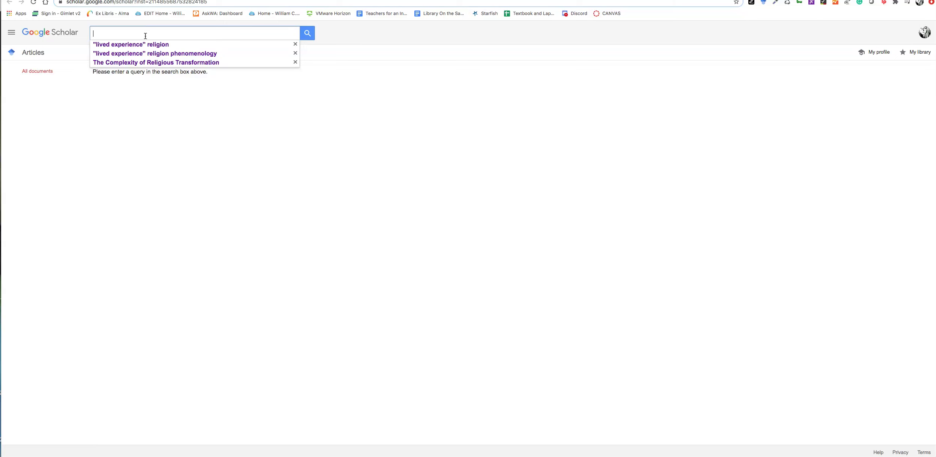
click(147, 44)
click(310, 39)
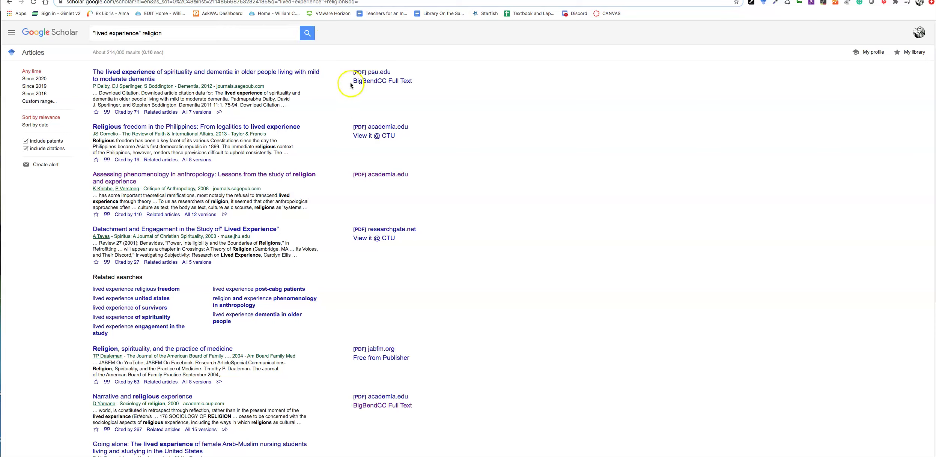
drag(352, 94, 373, 83)
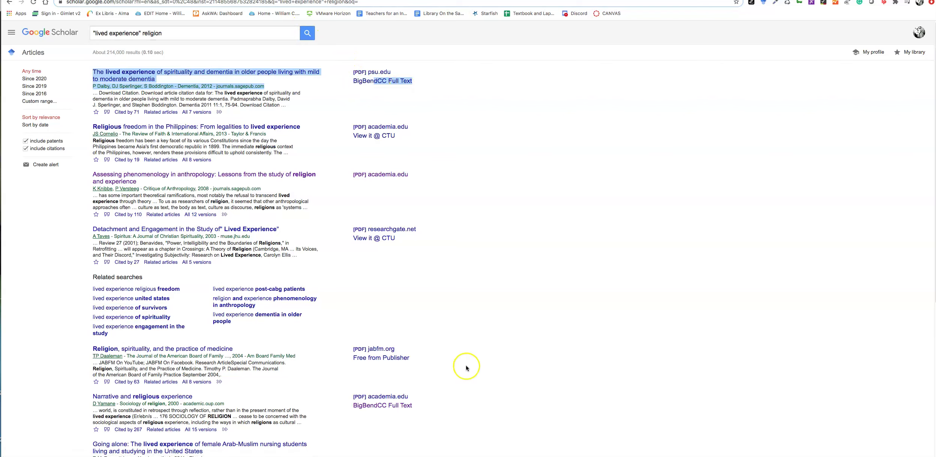
click(404, 83)
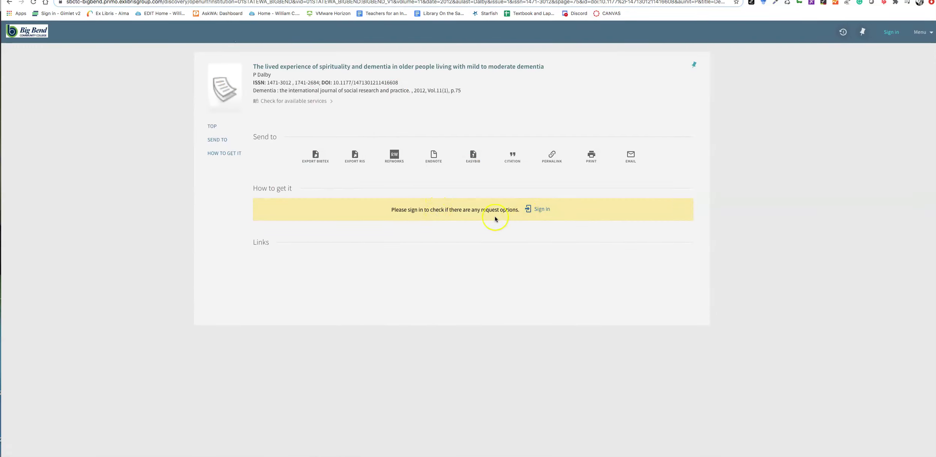
click(540, 211)
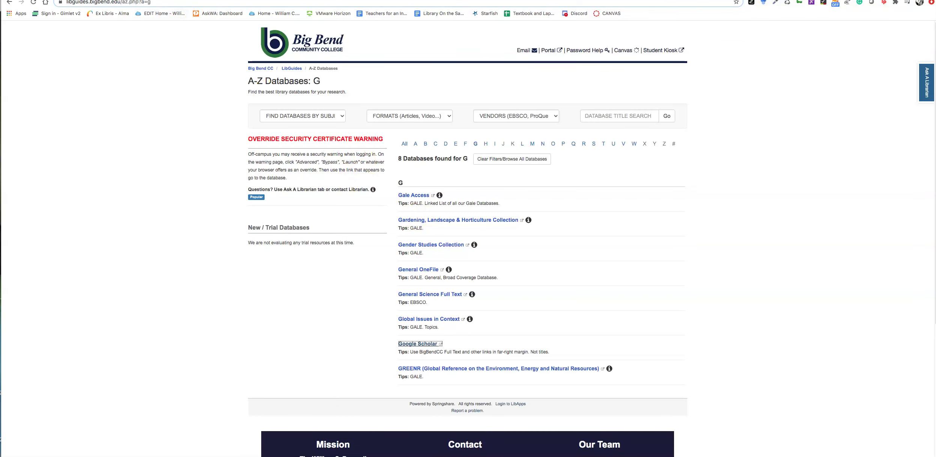
click(10, 3)
click(9, 4)
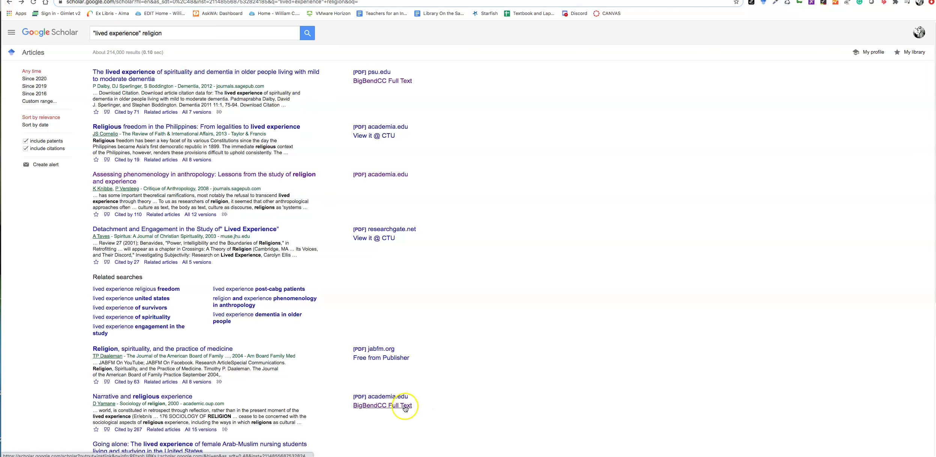
click(399, 408)
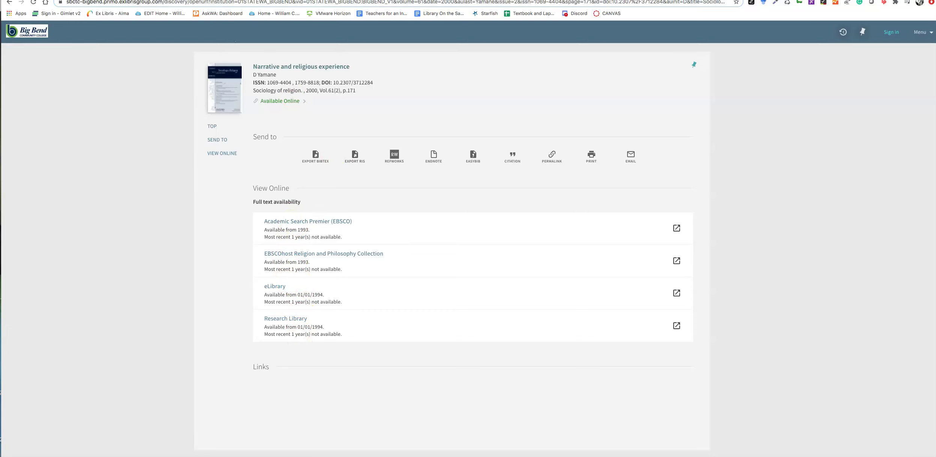
click(8, 4)
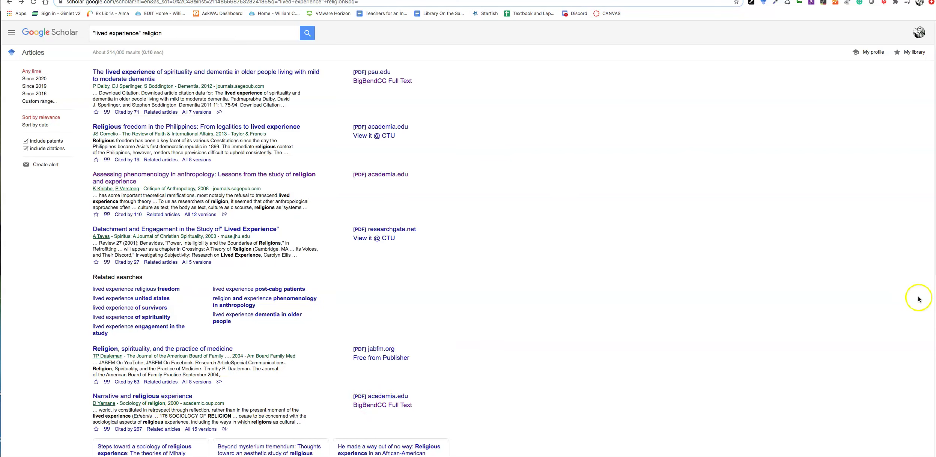
Open the "Cited by 267" list for Narrative and religious experience
scroll(713, 168, down, 2)
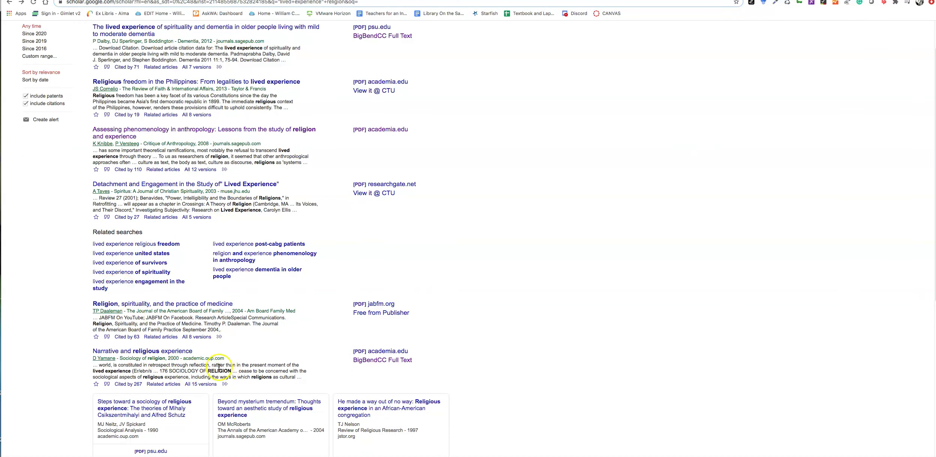
click(136, 387)
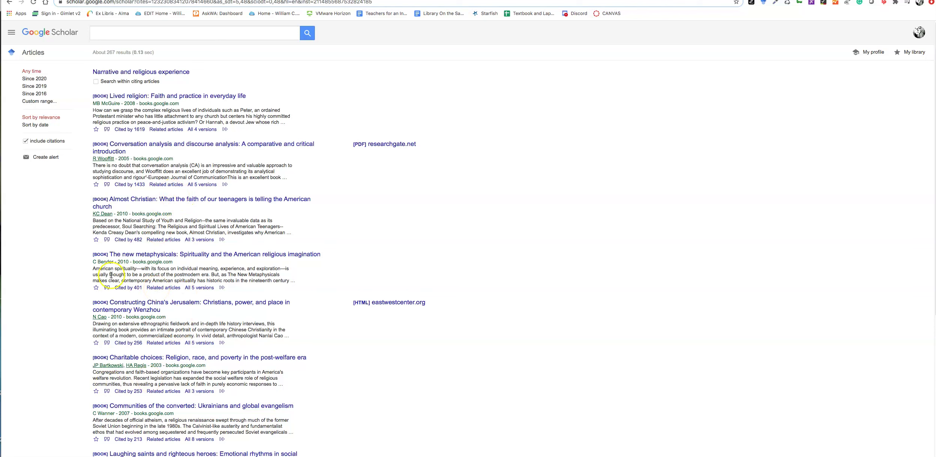
click(9, 3)
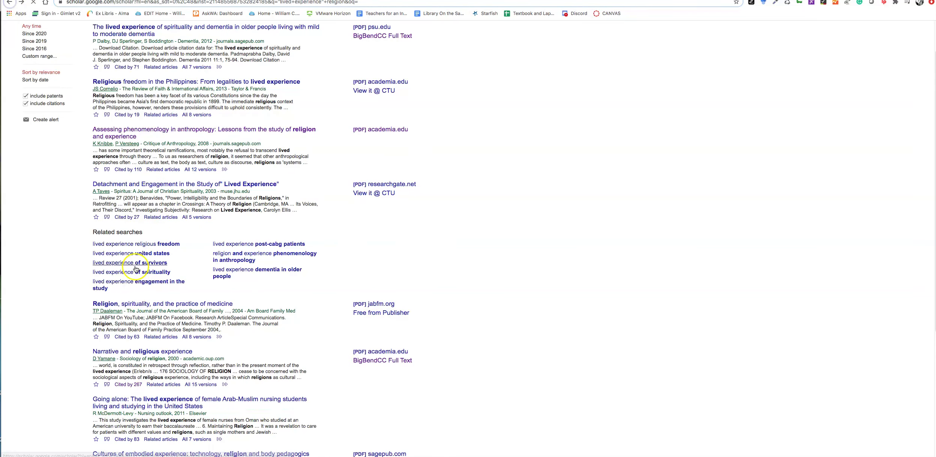
click(132, 384)
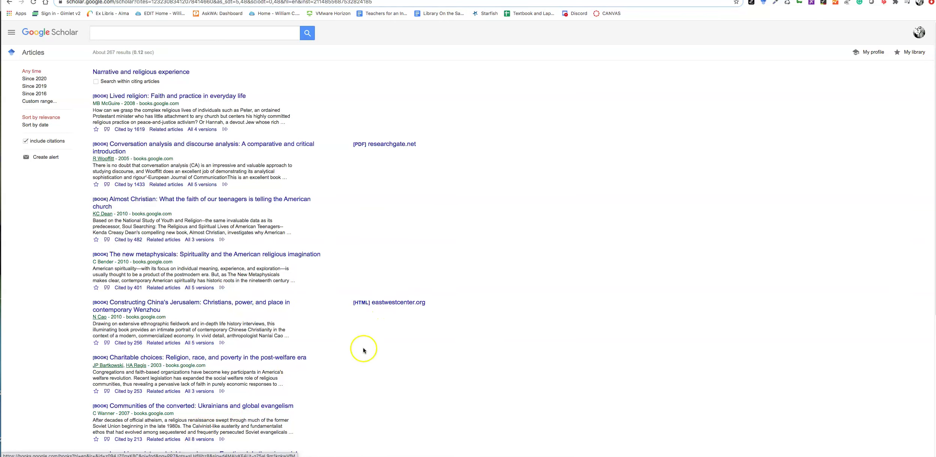
click(388, 305)
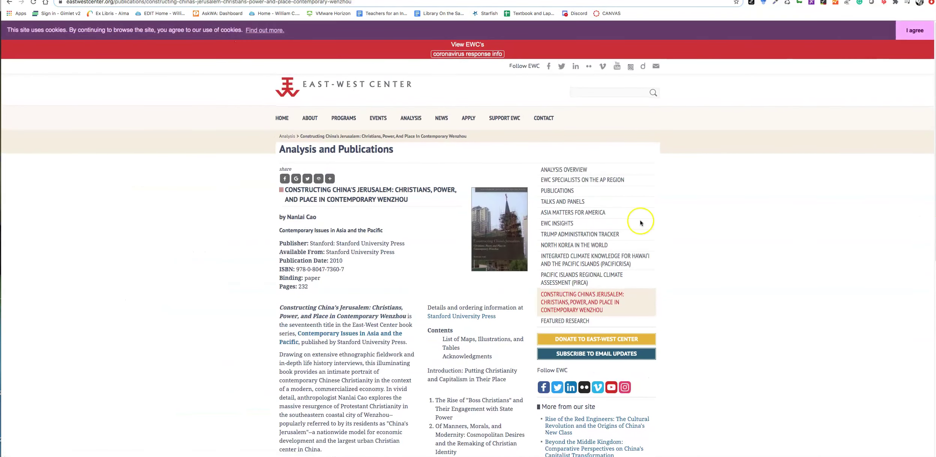
click(10, 3)
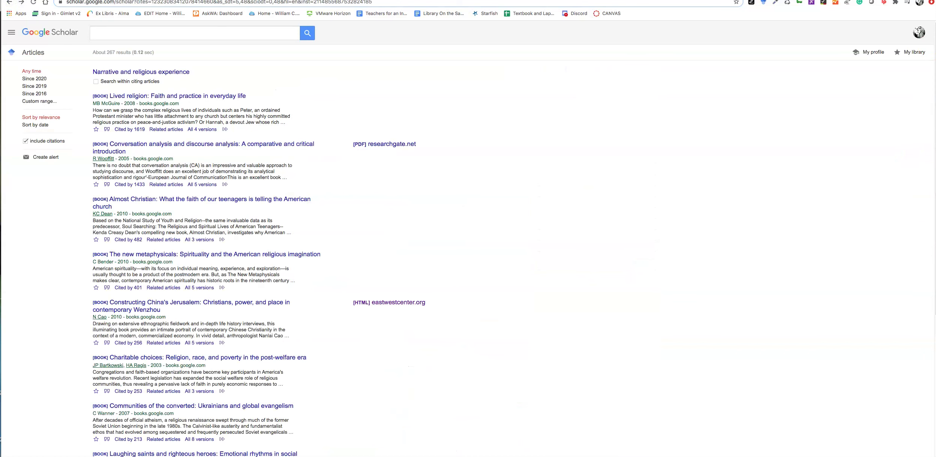
Check the Methodological atheism article's EBSCO full-text options in Primo, then return to the Scholar citing list
scroll(663, 193, down, 5)
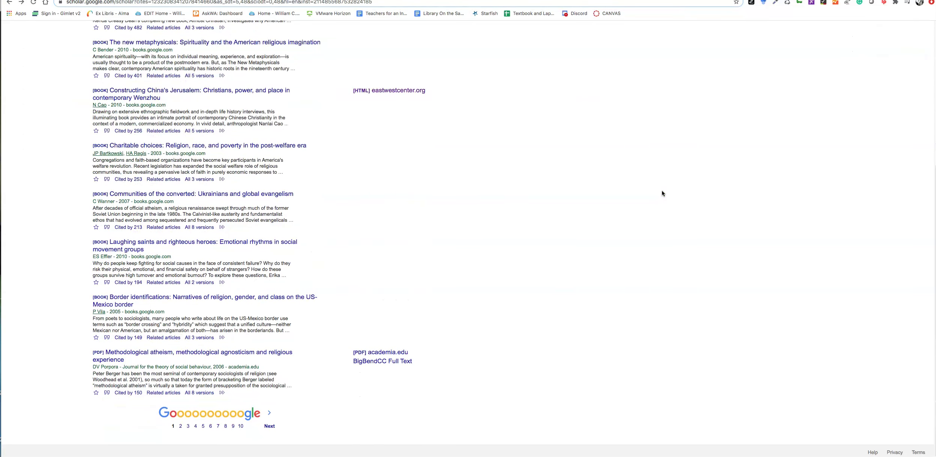
click(367, 363)
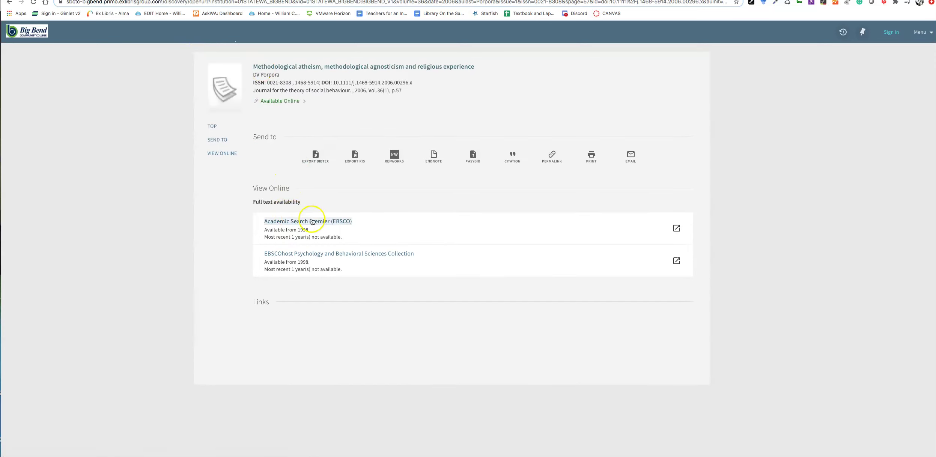
click(332, 255)
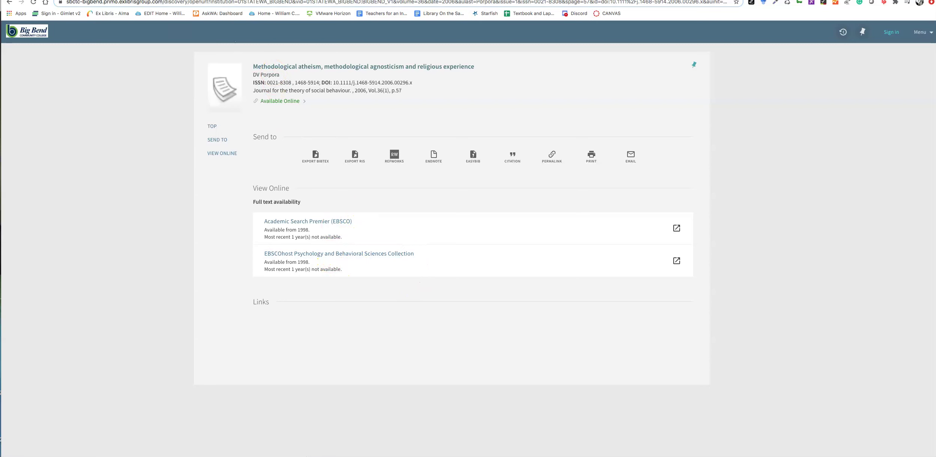
click(9, 3)
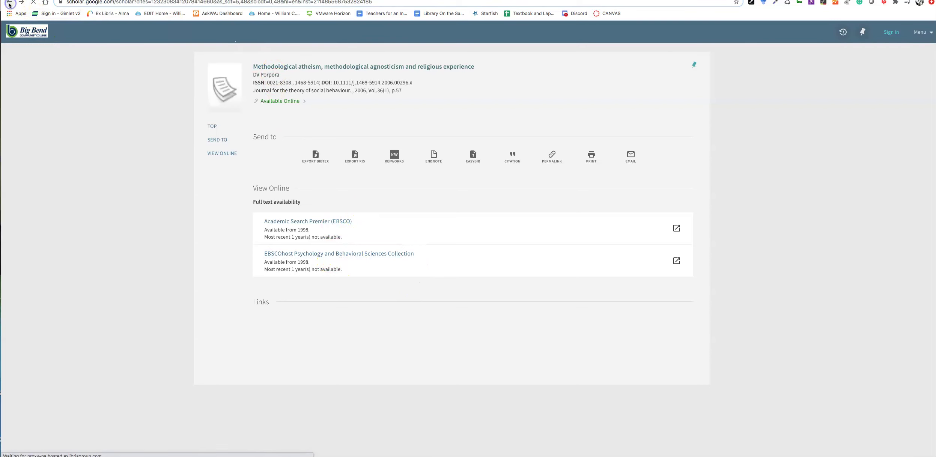
click(418, 238)
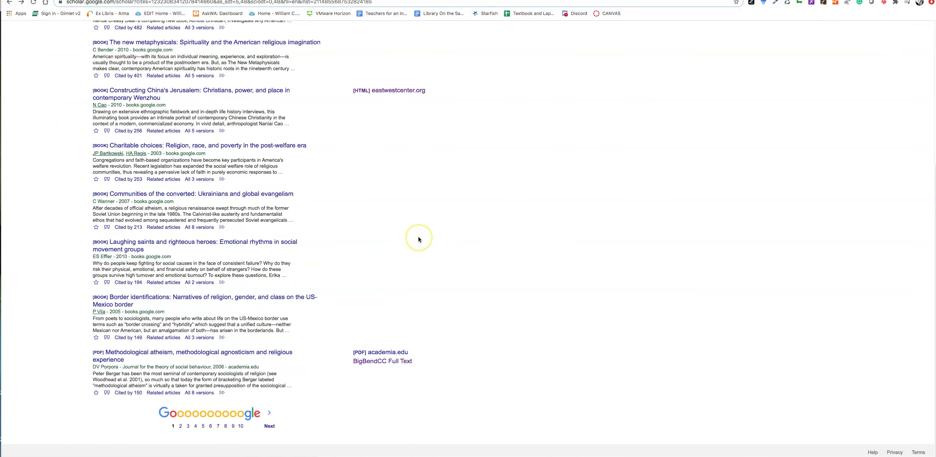
scroll(419, 239, up, 2)
scroll(419, 239, up, 5)
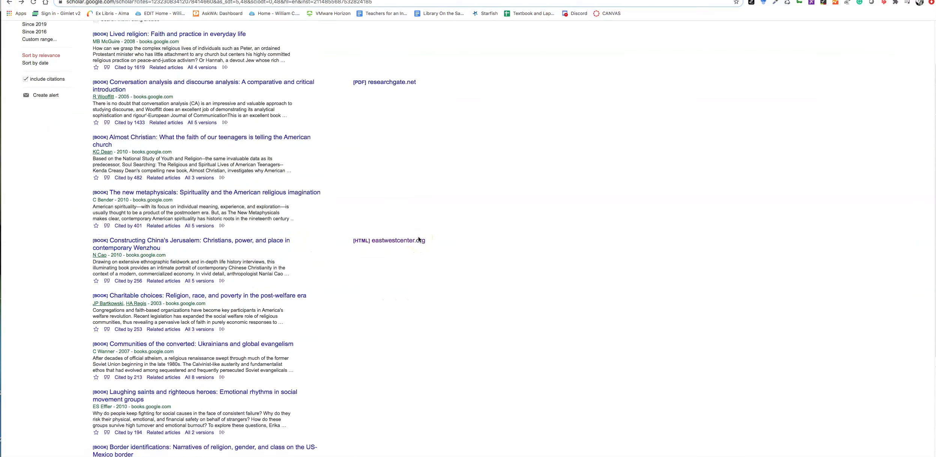
scroll(419, 239, up, 1)
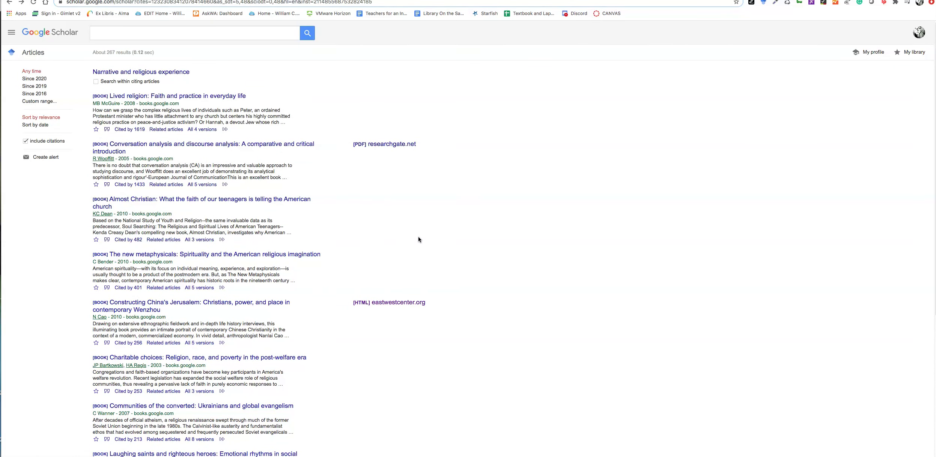
click(131, 32)
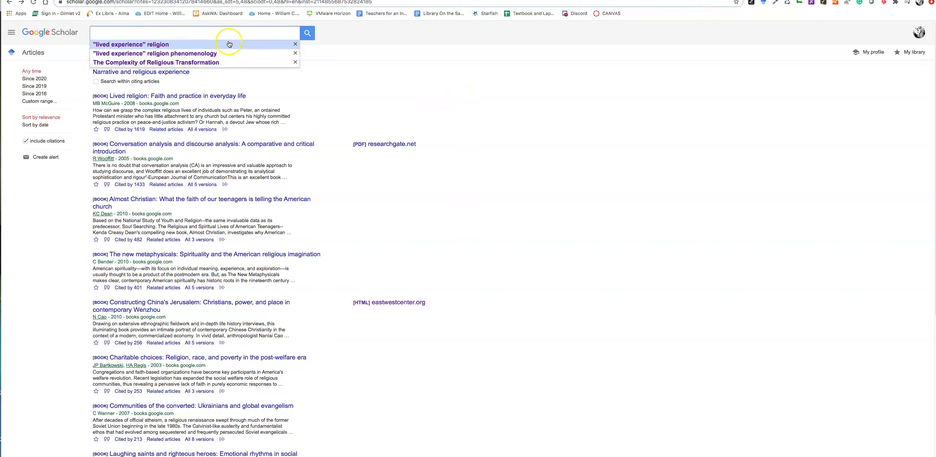
click(362, 94)
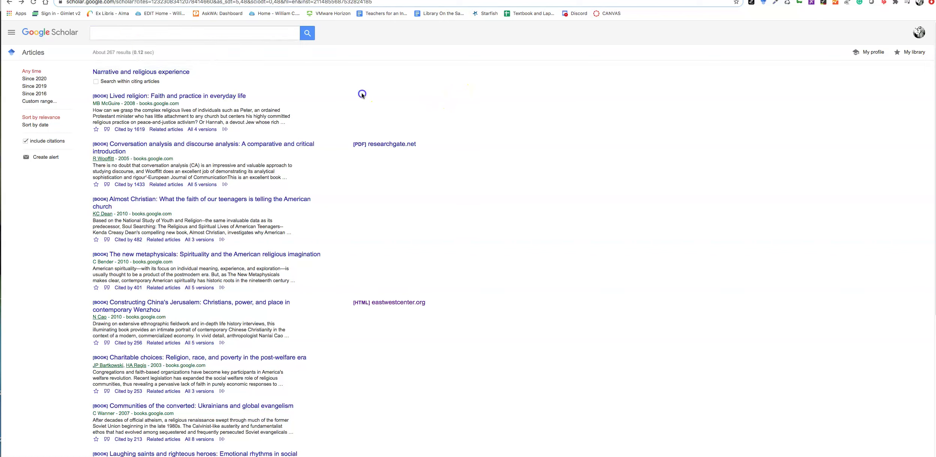
click(108, 130)
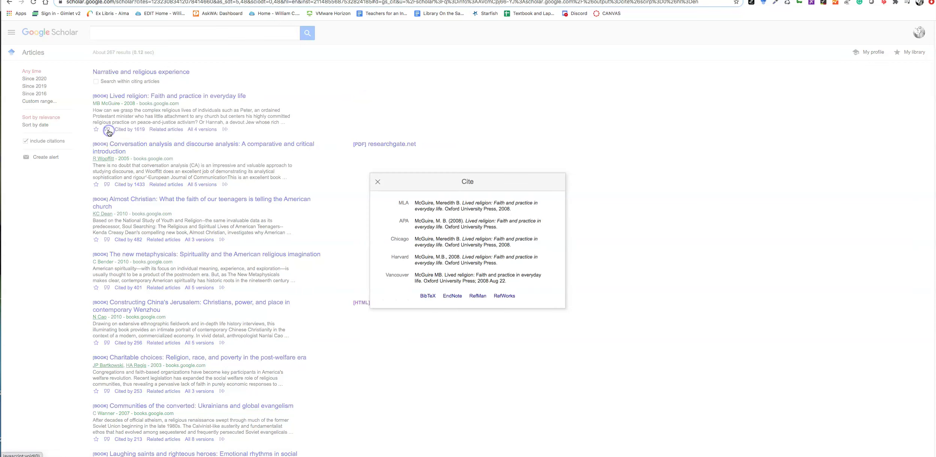
click(508, 227)
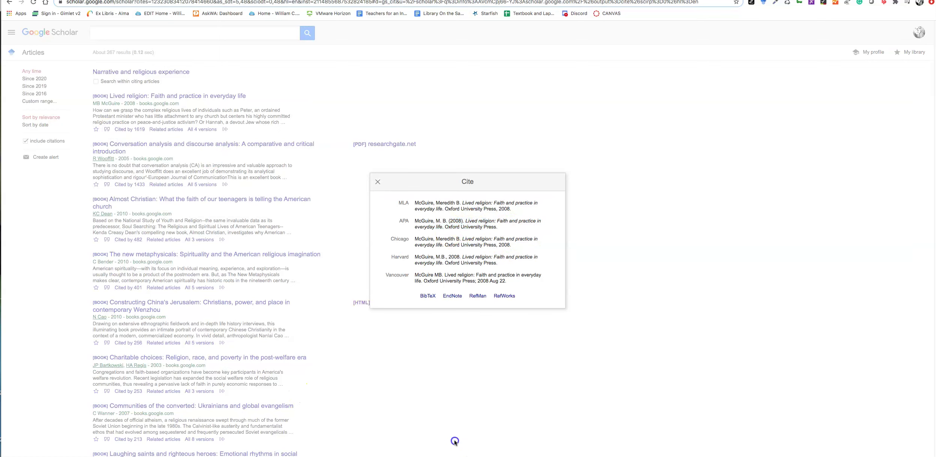
click(760, 335)
scroll(862, 307, down, 6)
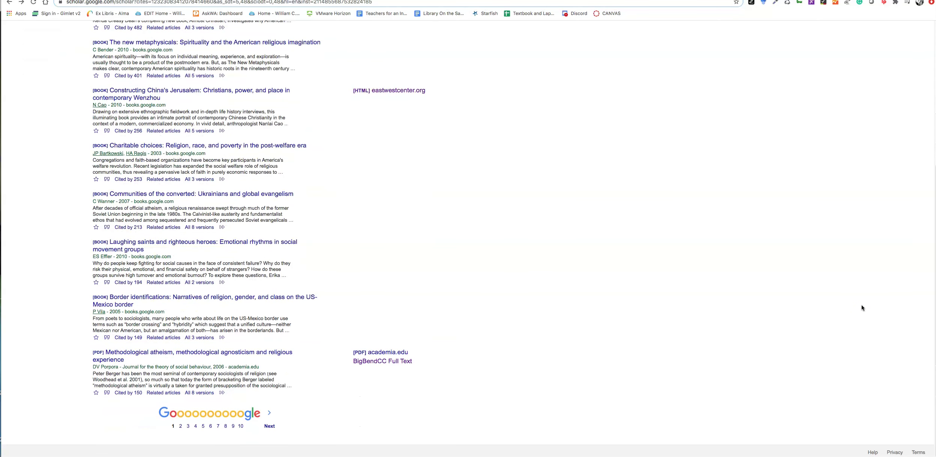
click(107, 393)
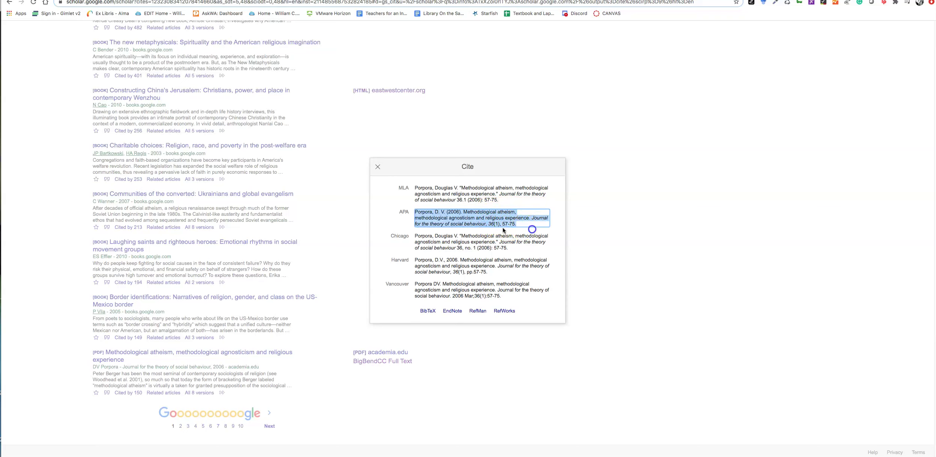
click(443, 212)
drag(414, 211, 530, 217)
click(461, 211)
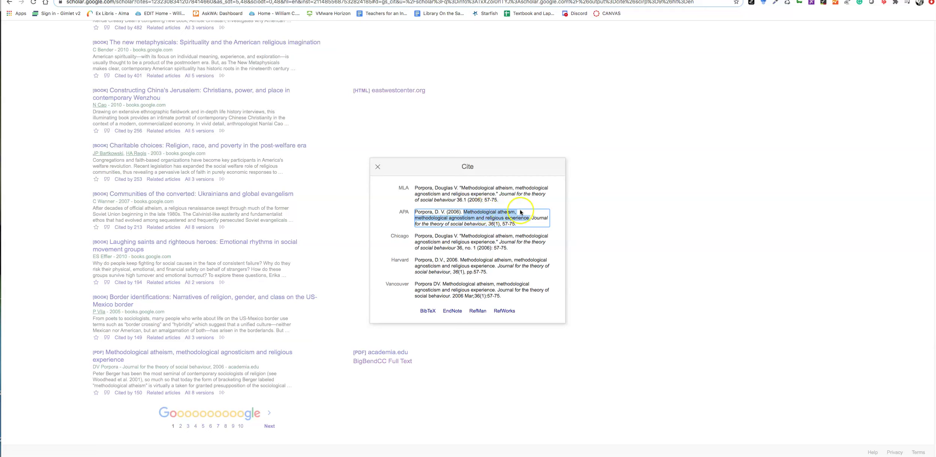
click(535, 224)
drag(532, 218, 488, 224)
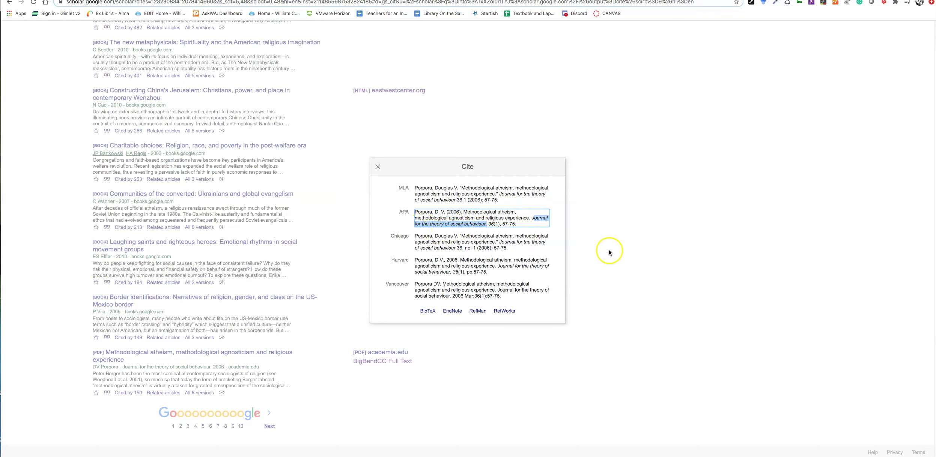
click(485, 224)
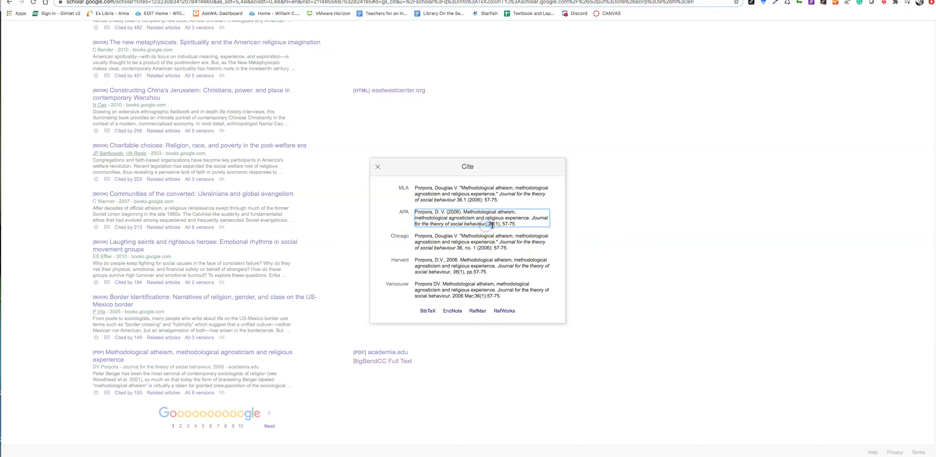
click(490, 226)
click(506, 224)
click(378, 167)
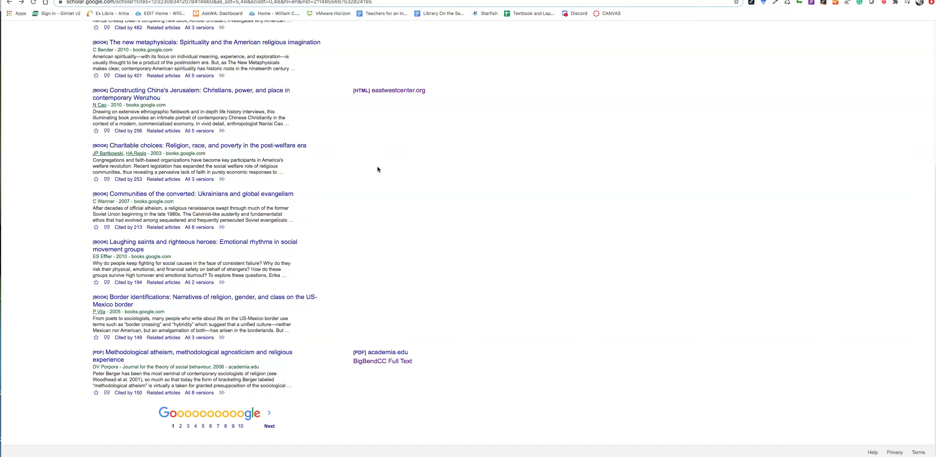
Scroll back to the top of the citing-works list, to the Lived religion result
scroll(647, 229, up, 1)
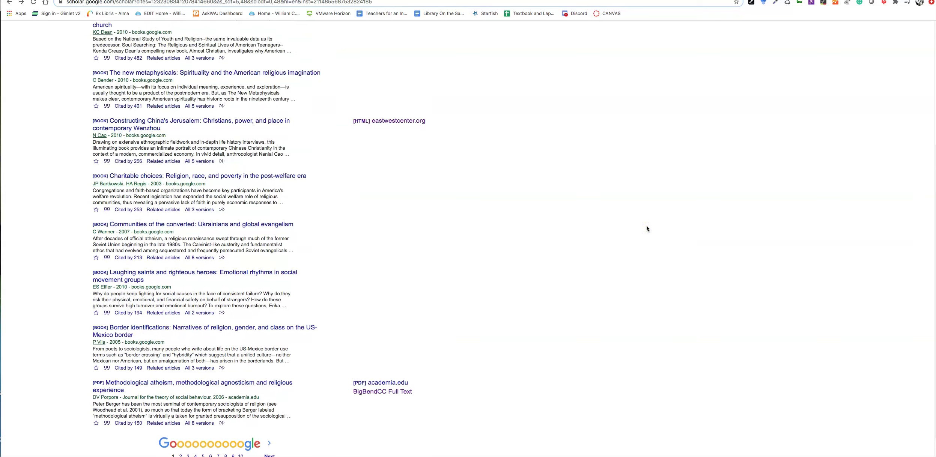
scroll(647, 229, up, 5)
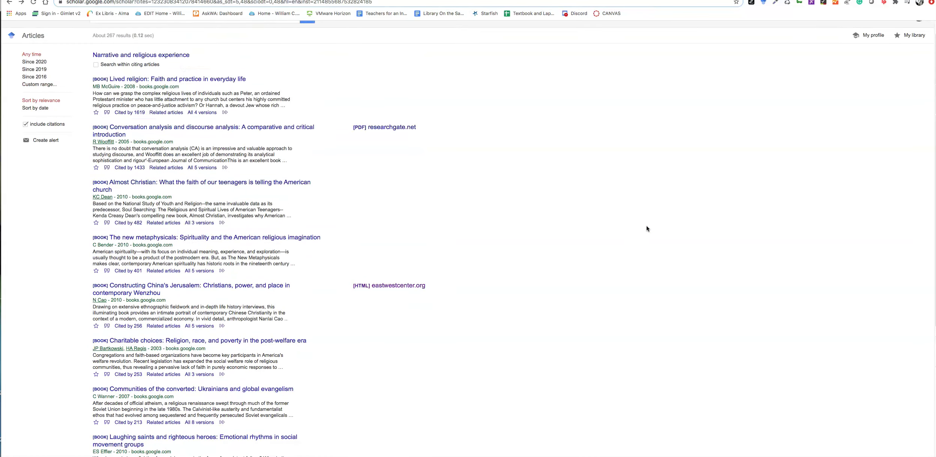
scroll(646, 229, up, 1)
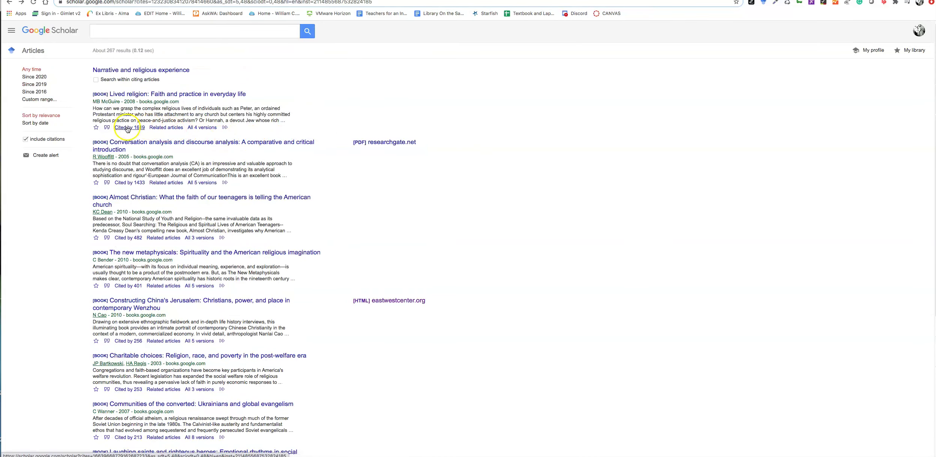
Show the citation formats for Lived religion, select its APA citation, and dismiss the dialog
click(106, 128)
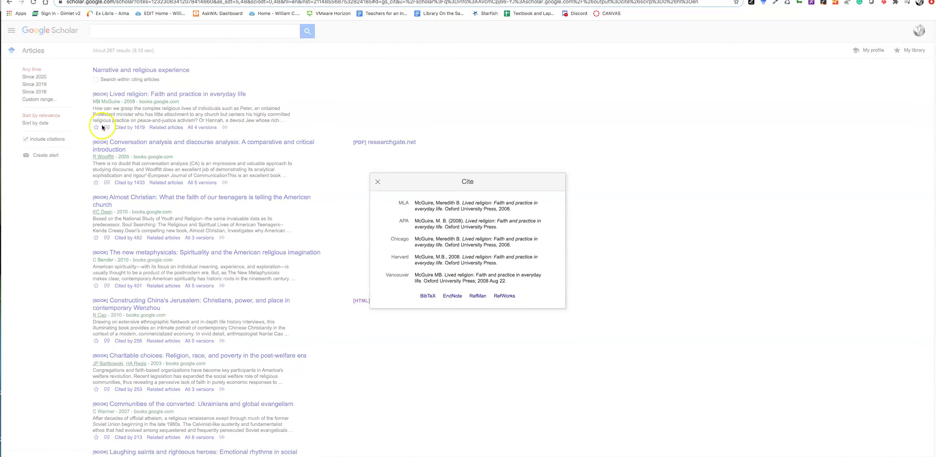
click(496, 228)
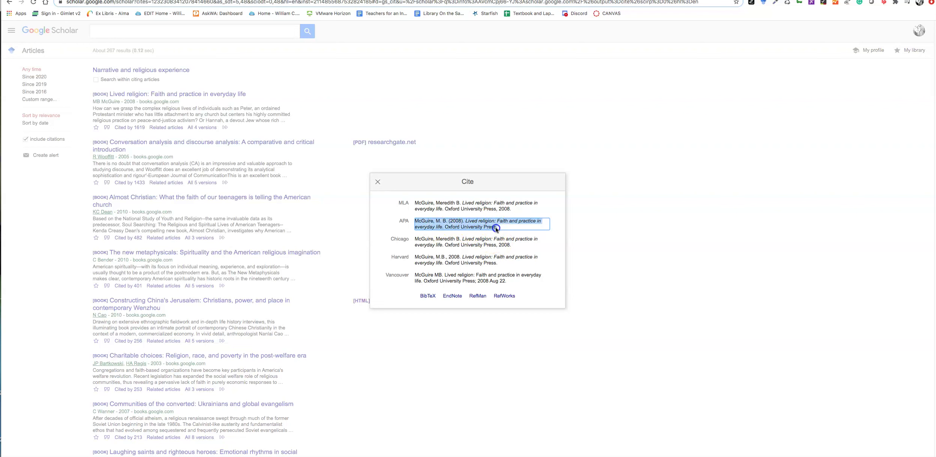
click(598, 234)
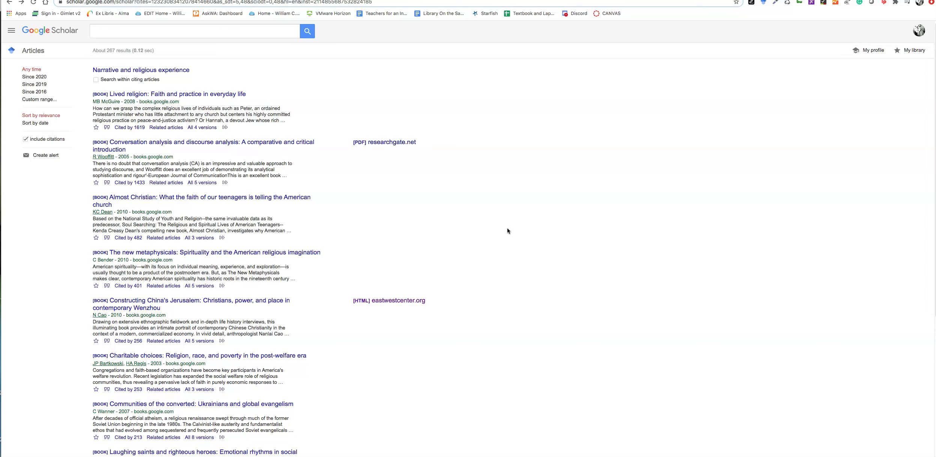
click(505, 231)
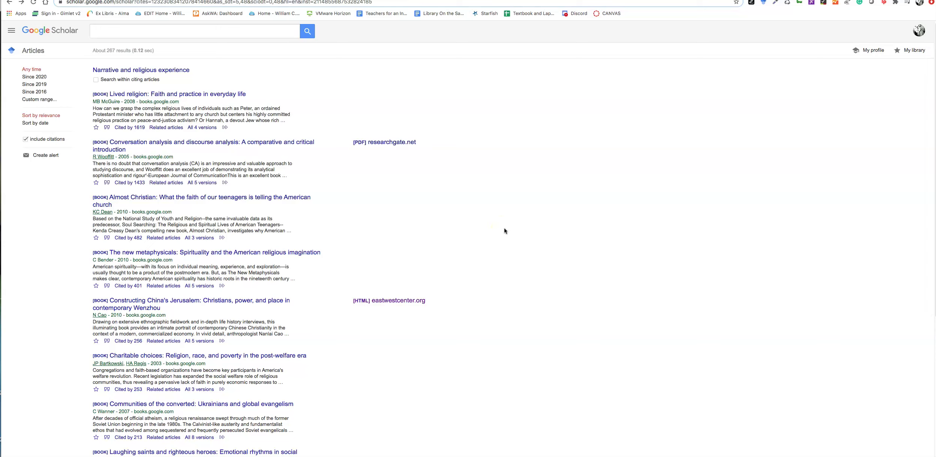